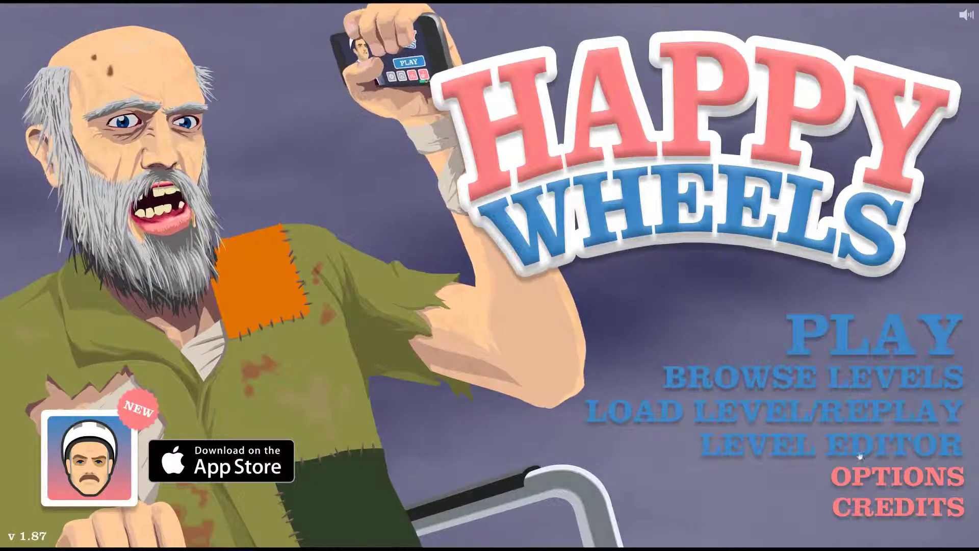
Step: Open the Browse Levels catalogue of user-submitted levels from the title screen
click(734, 376)
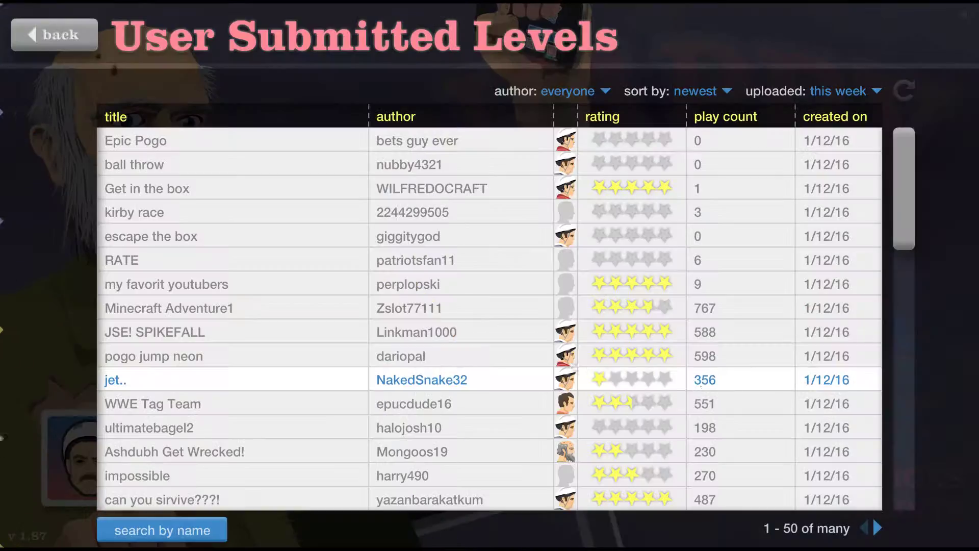
Step: Start the 'Ashdubh Get Wrecked!' level by Mongoos19 with the wheelchair rider
click(203, 454)
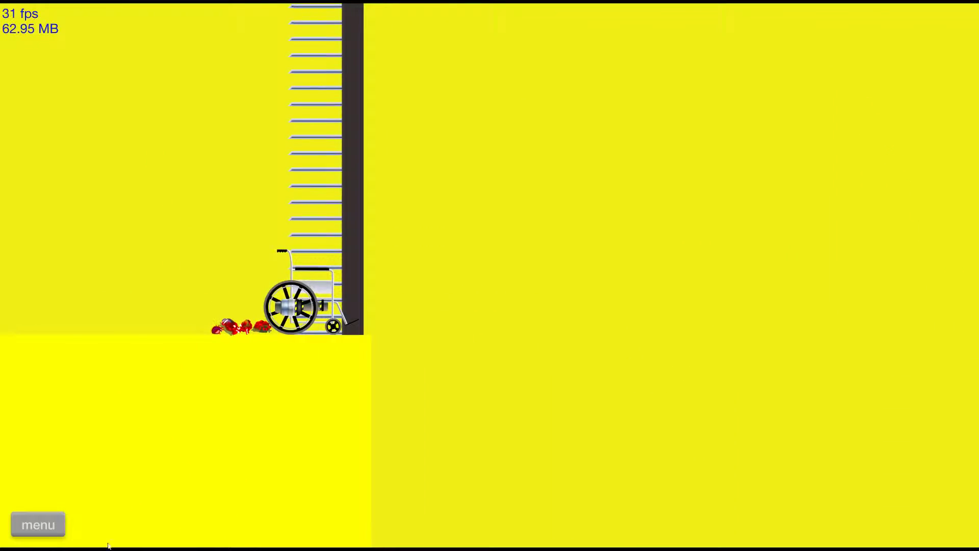
Step: Pause, restart 'Ashdubh Get Wrecked!', replay until the crash, then pause again
click(55, 523)
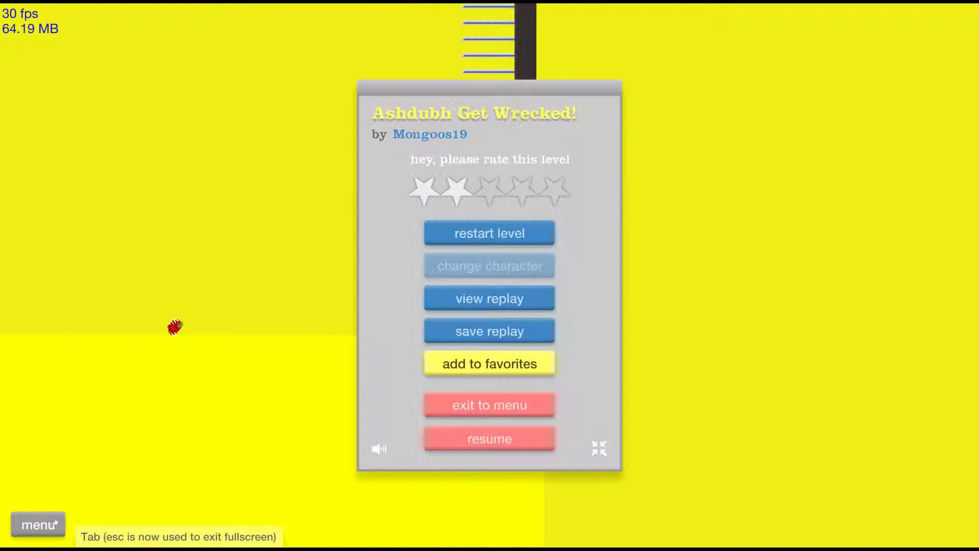
click(500, 236)
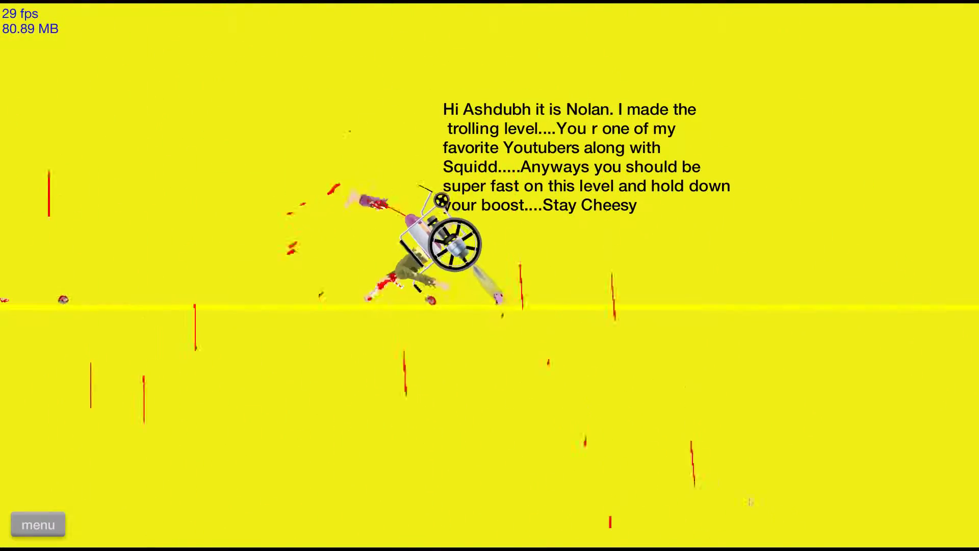
click(38, 524)
Step: Restart the level, ride into the ladder wall, and pause with Escape
click(483, 230)
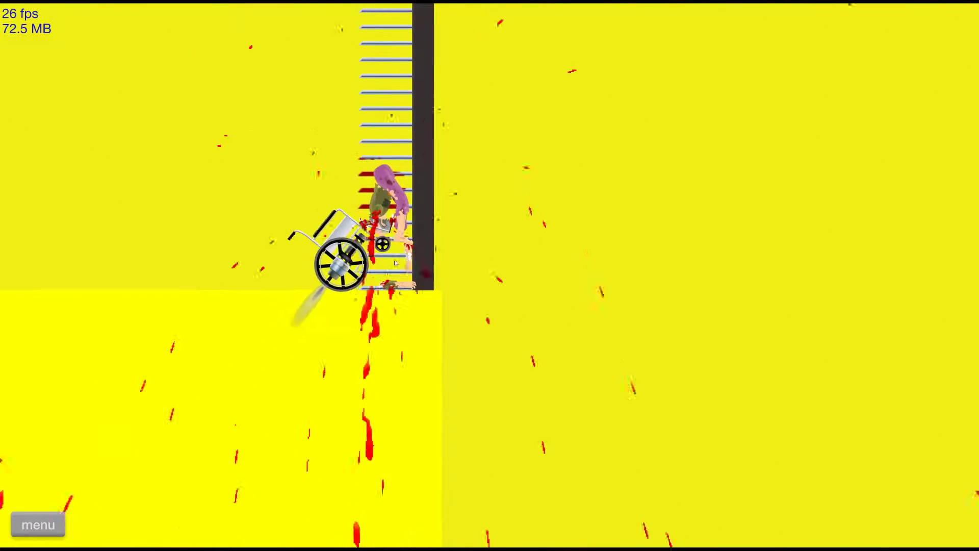
key(Escape)
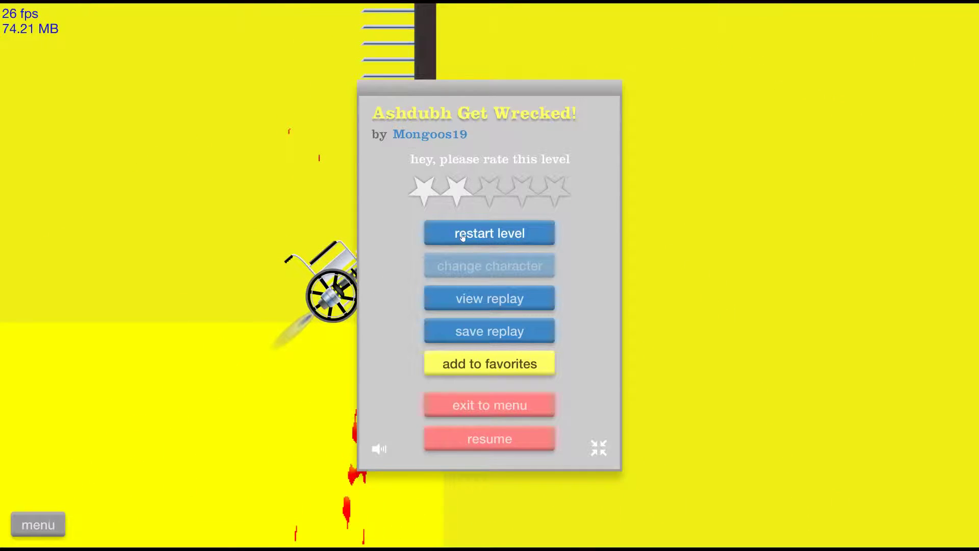